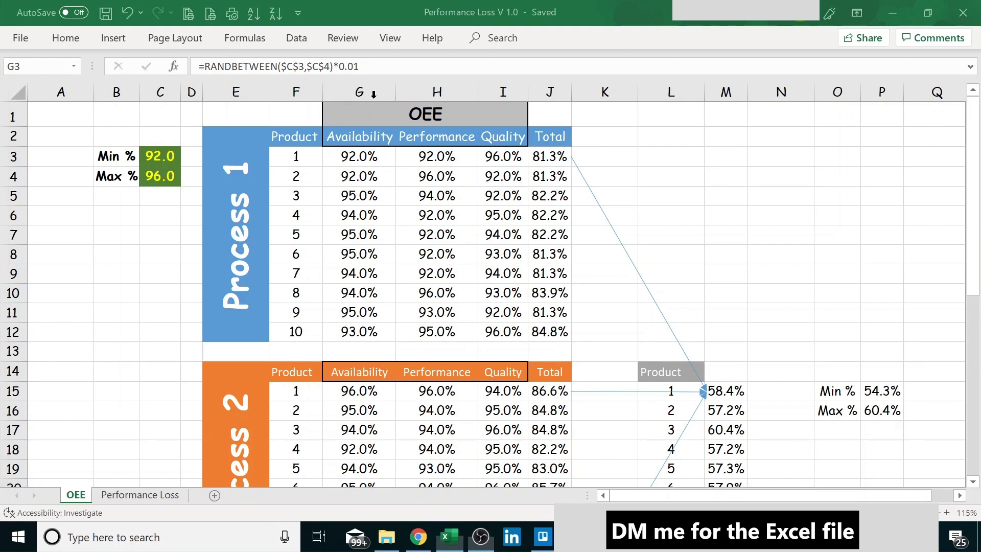
Inspect the OEE columns G to I and the formulas behind Process 1's product 1 availability and total.
left_click_drag(361, 91, 498, 91)
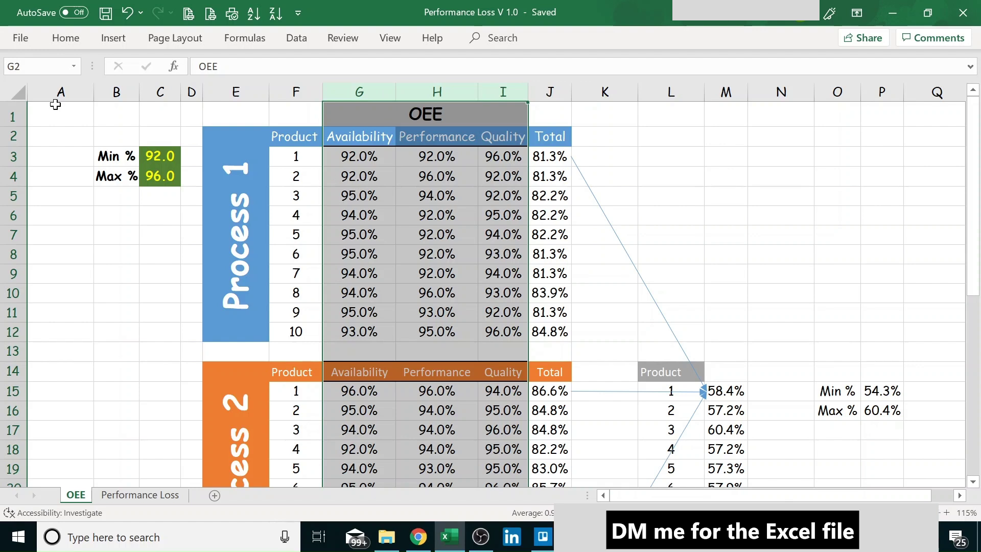
left_click(349, 161)
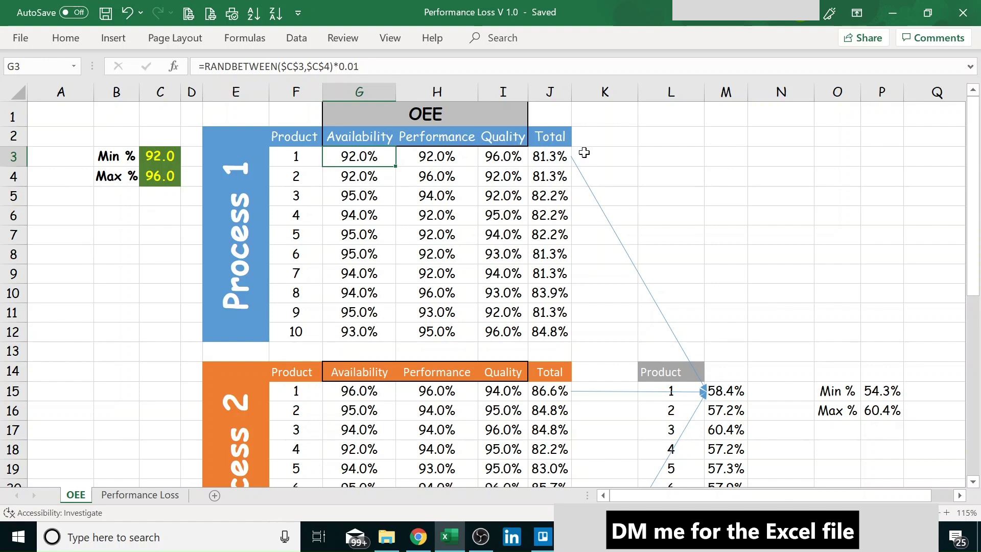
left_click(552, 157)
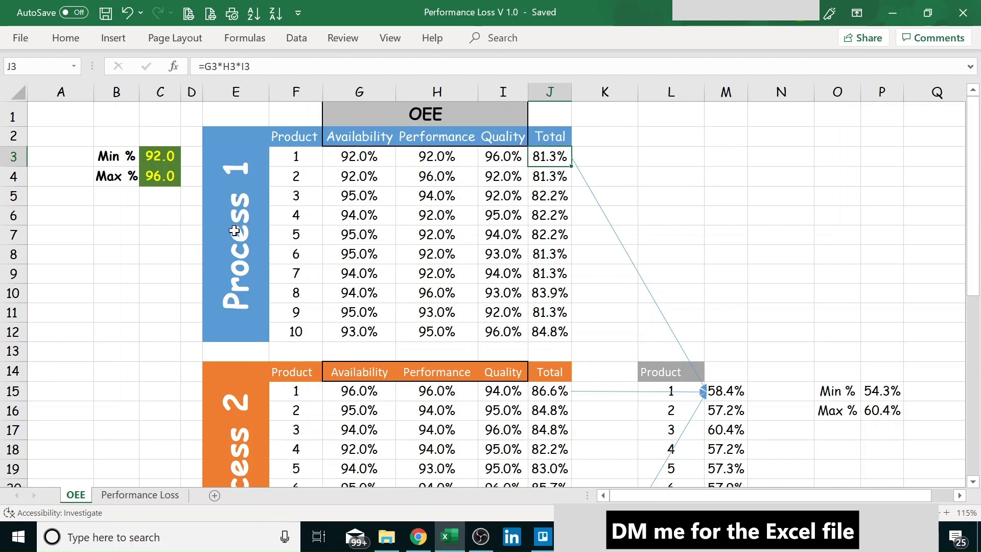
Review the availability, performance, quality and total columns in the Process 1, Process 2 and Process 3 tables.
scroll(233, 230, "down", 1)
scroll(233, 230, "up", 1)
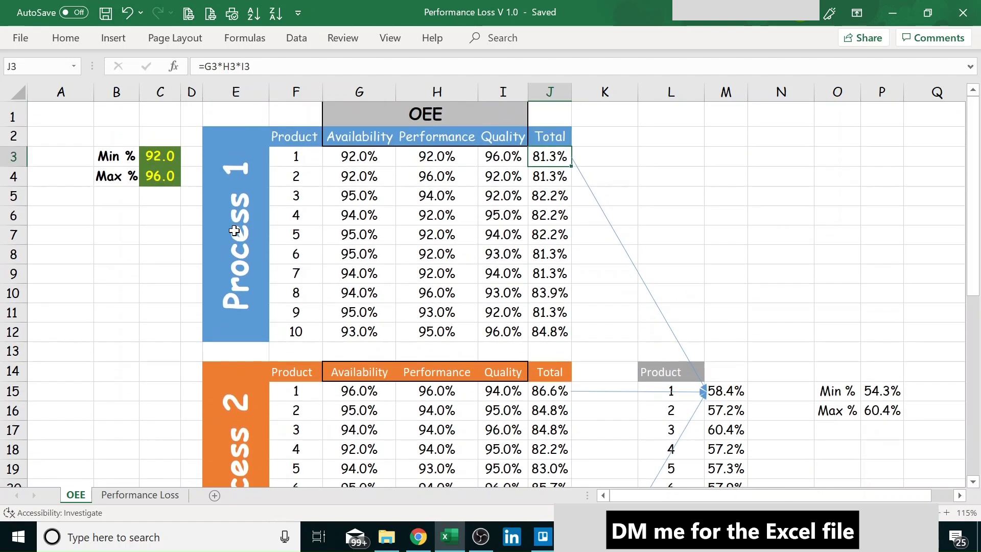
scroll(233, 230, "down", 4)
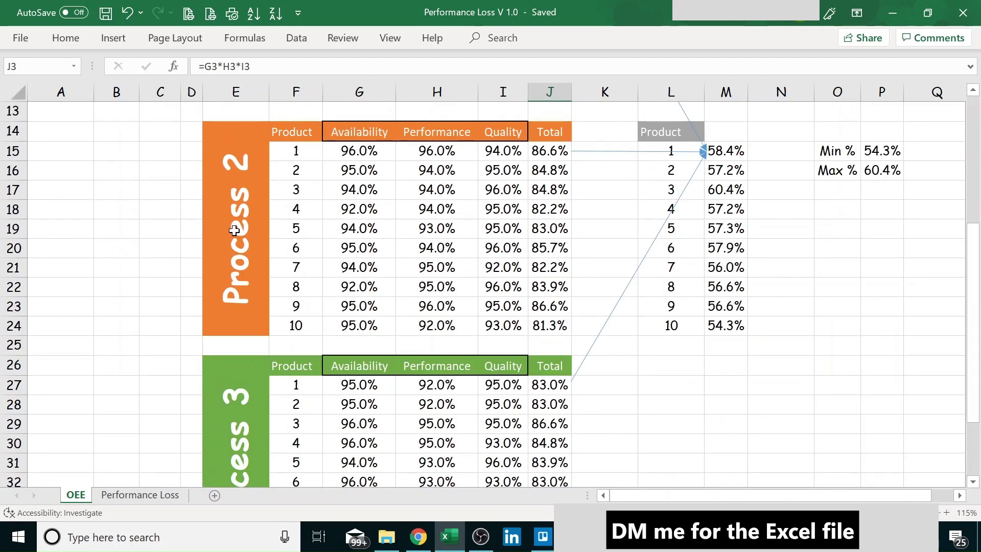
scroll(234, 231, "down", 4)
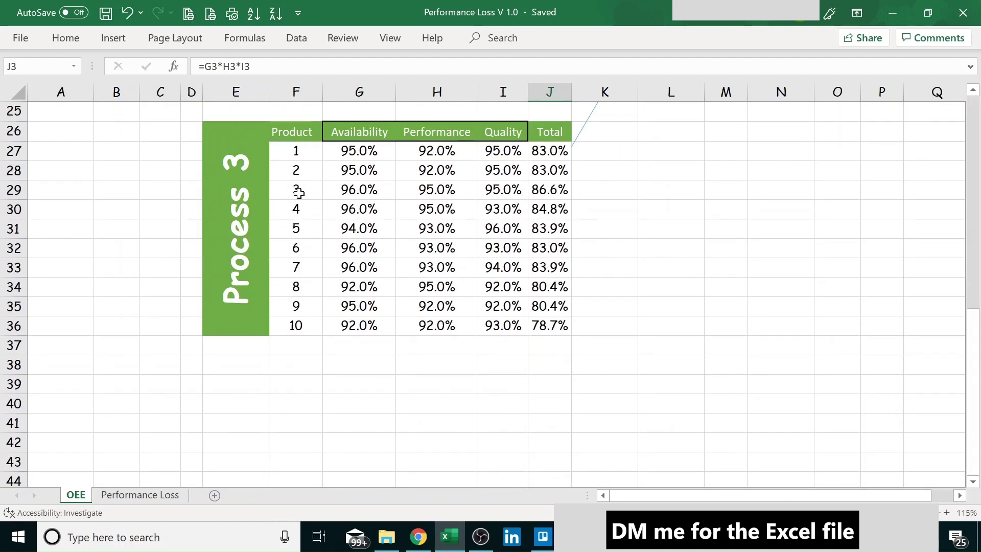
scroll(301, 338, "up", 3)
scroll(301, 338, "up", 4)
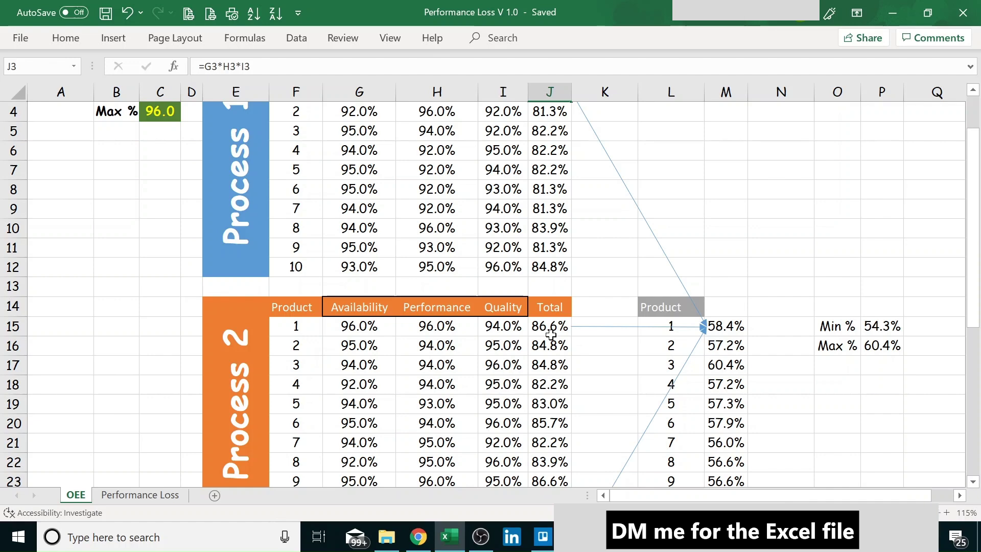
scroll(610, 233, "up", 1)
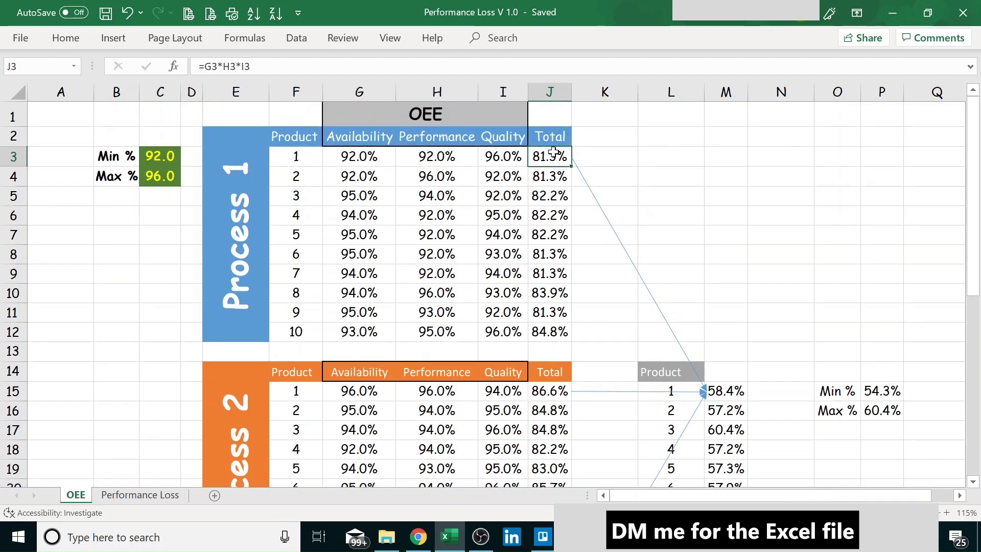
scroll(575, 290, "down", 1)
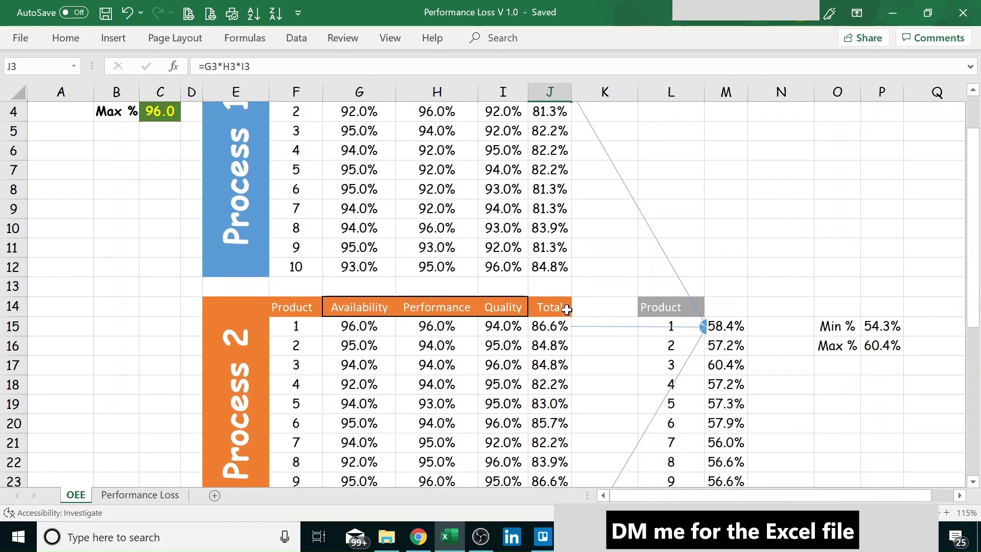
scroll(565, 307, "down", 4)
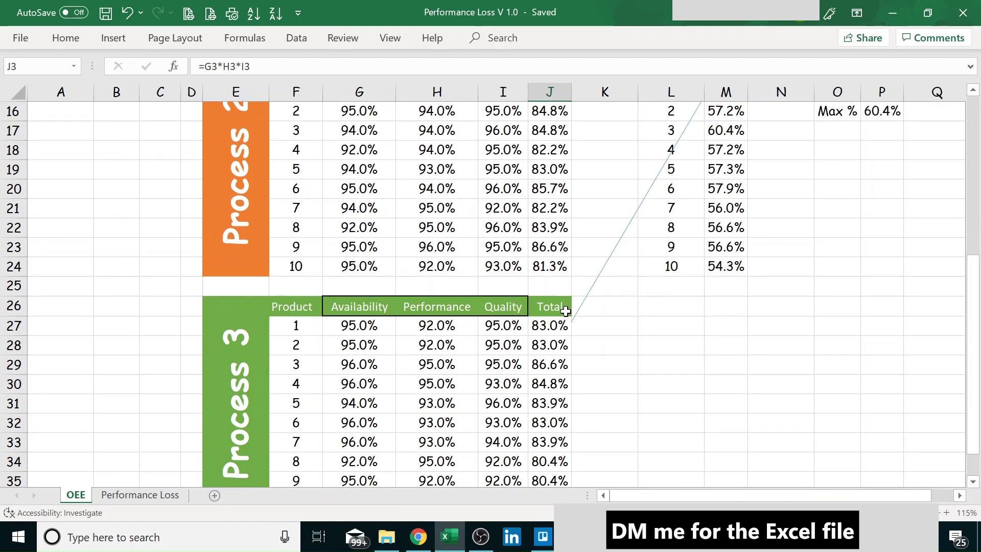
scroll(547, 286, "up", 3)
scroll(588, 335, "up", 2)
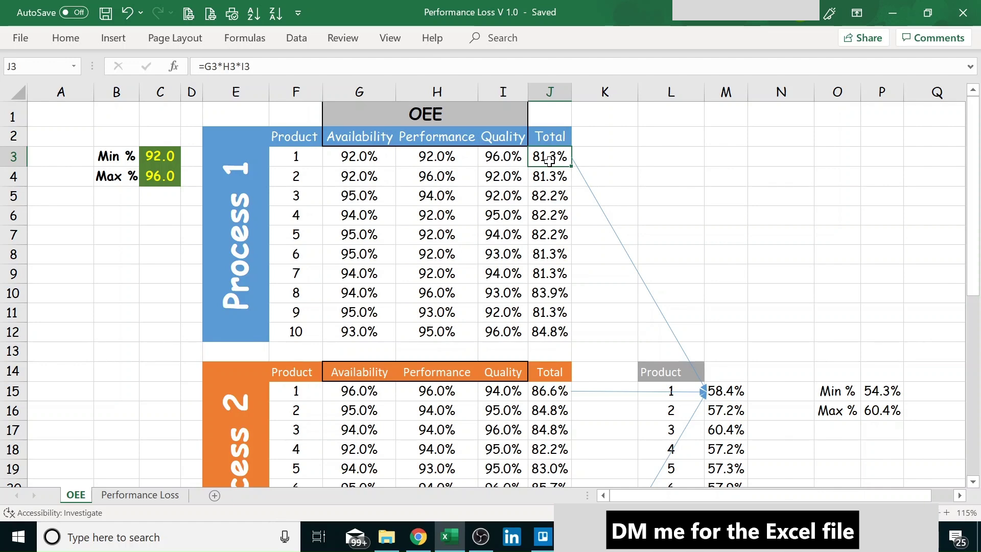
Compare the product totals of the three processes with the combined product percentages and their Min % and Max %.
scroll(581, 291, "down", 2)
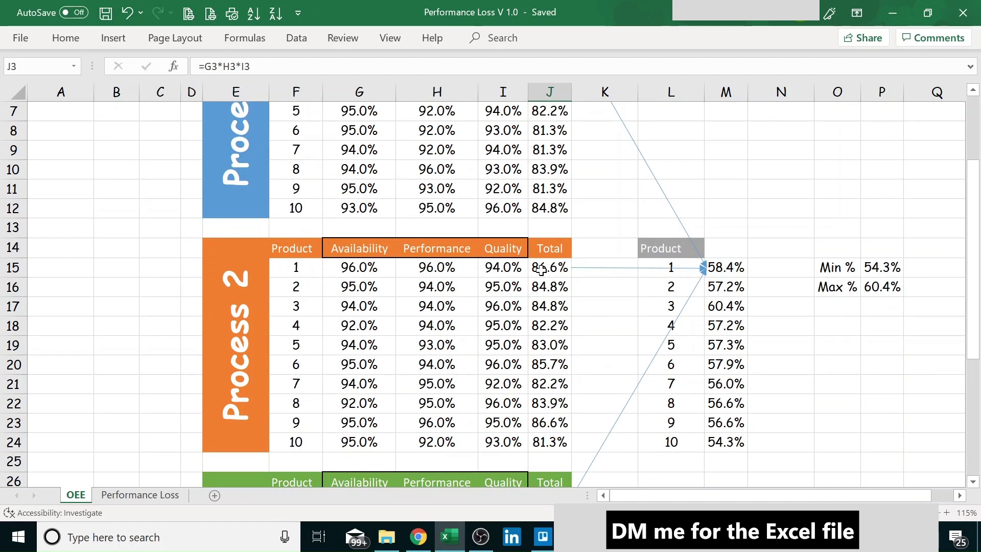
scroll(541, 271, "up", 1)
scroll(542, 271, "up", 1)
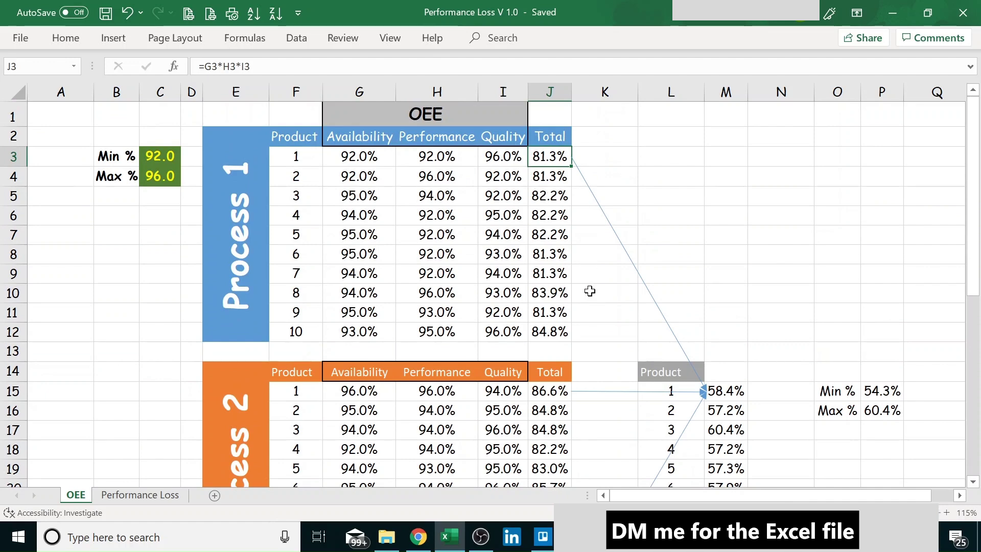
scroll(590, 292, "down", 2)
scroll(591, 291, "down", 2)
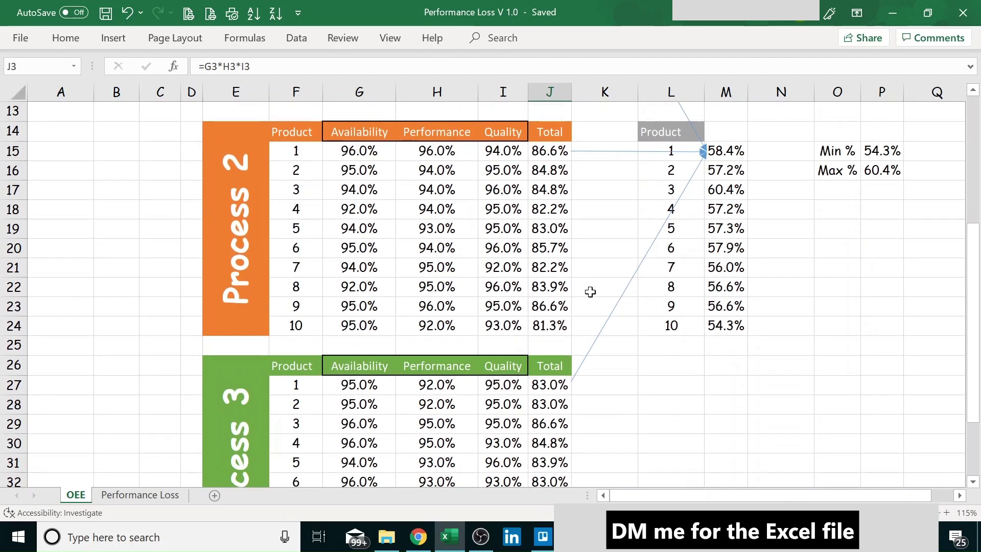
scroll(567, 173, "down", 2)
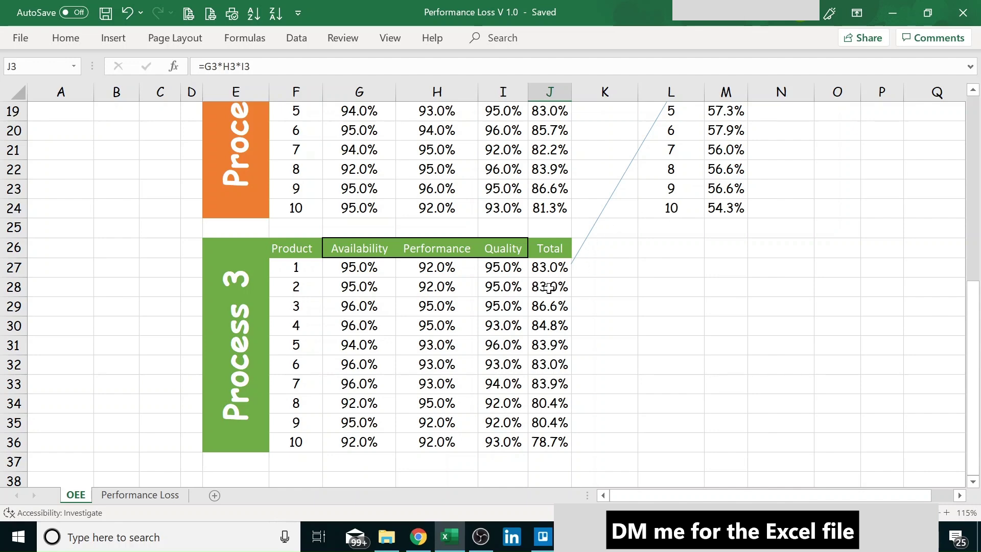
scroll(548, 288, "up", 2)
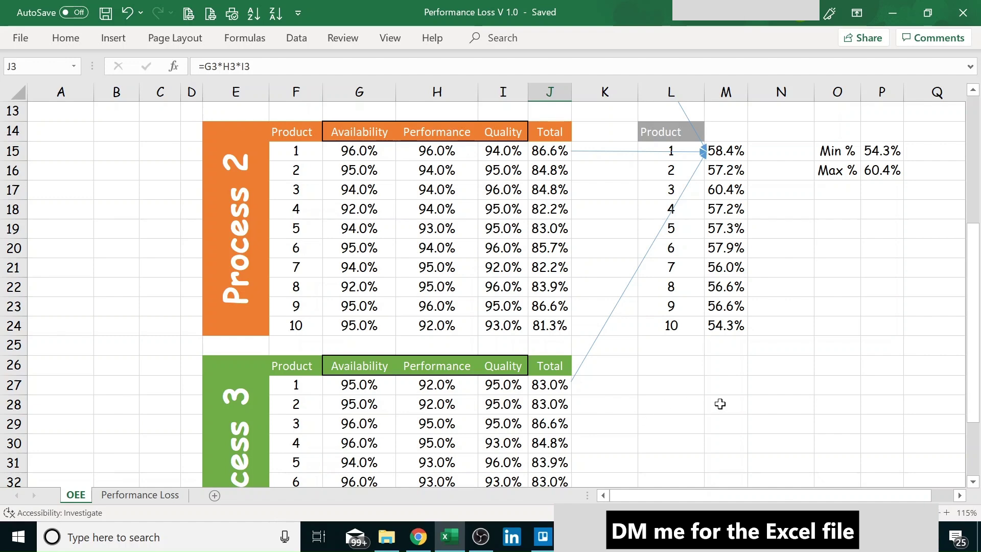
scroll(720, 404, "up", 4)
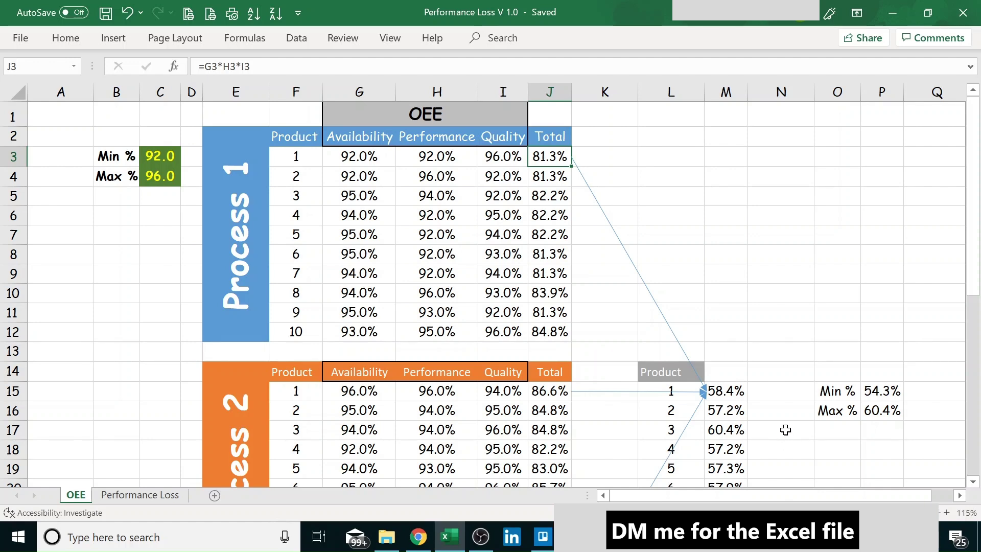
scroll(786, 430, "down", 1)
scroll(785, 430, "up", 1)
scroll(768, 408, "down", 2)
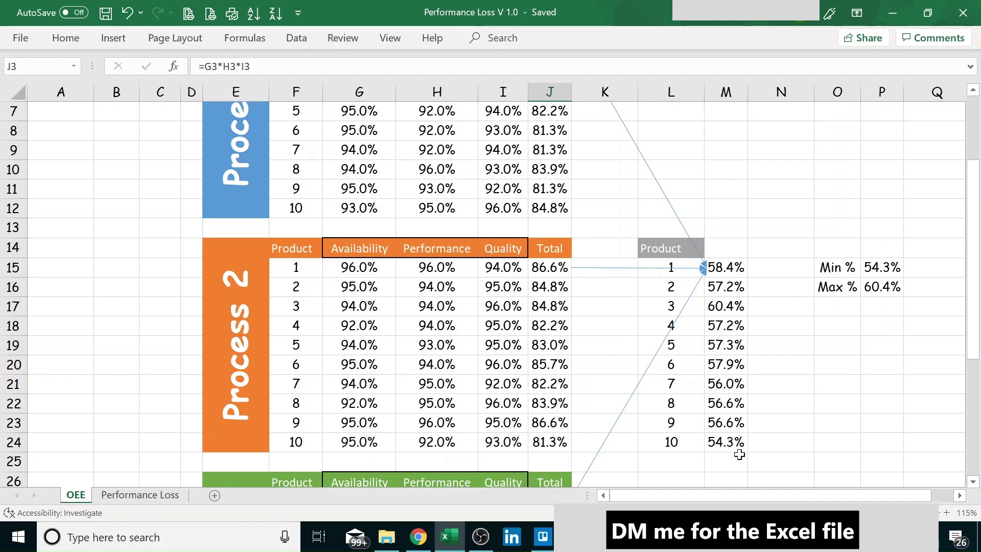
scroll(762, 440, "up", 1)
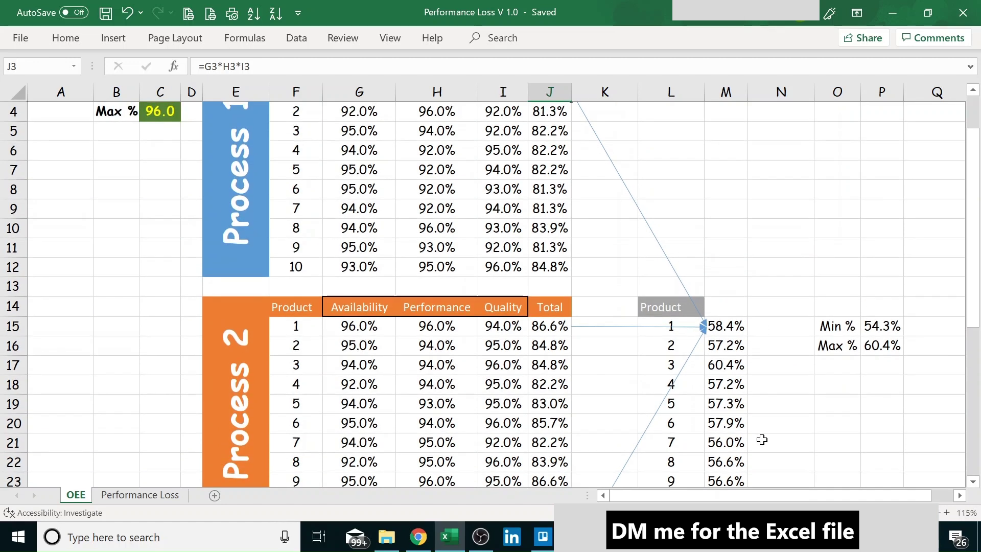
scroll(761, 440, "up", 1)
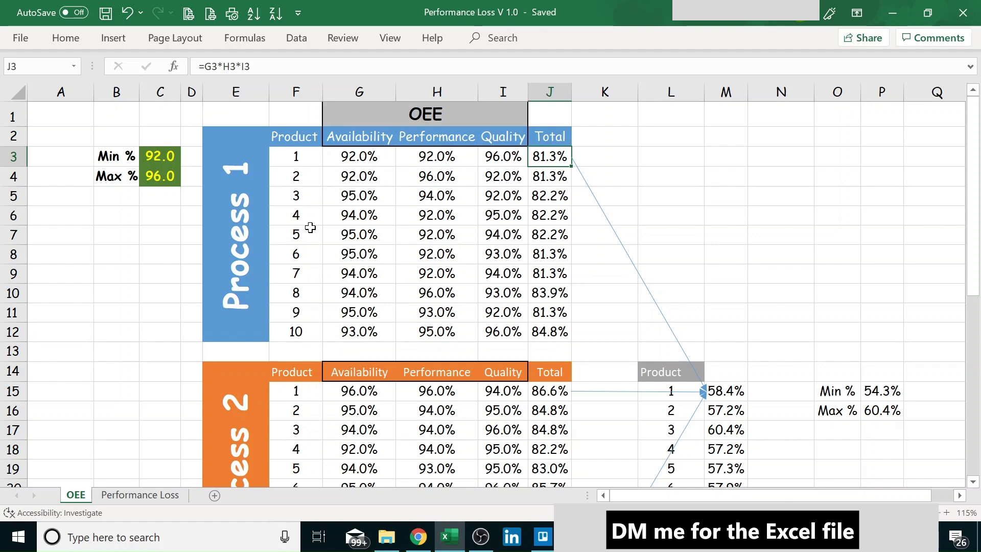
Open the Performance Loss sheet and inspect Department A's WIP Tracking formula and its Parts from 1 Area result.
left_click(136, 495)
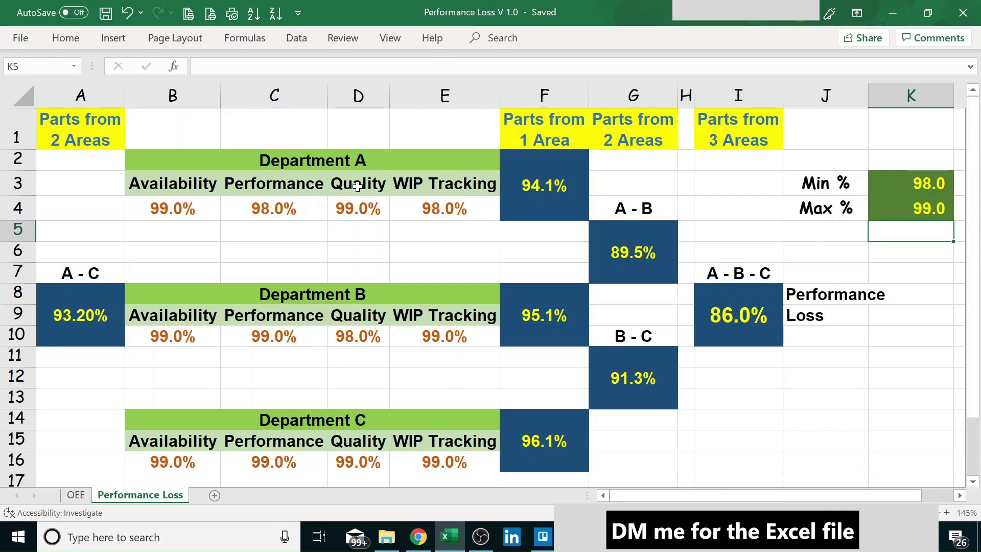
left_click(424, 185)
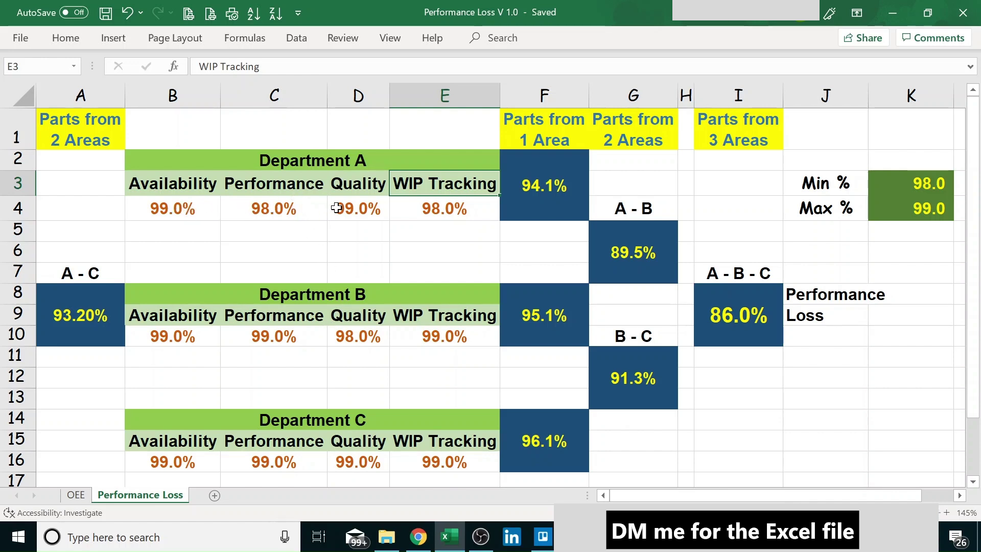
left_click(435, 208)
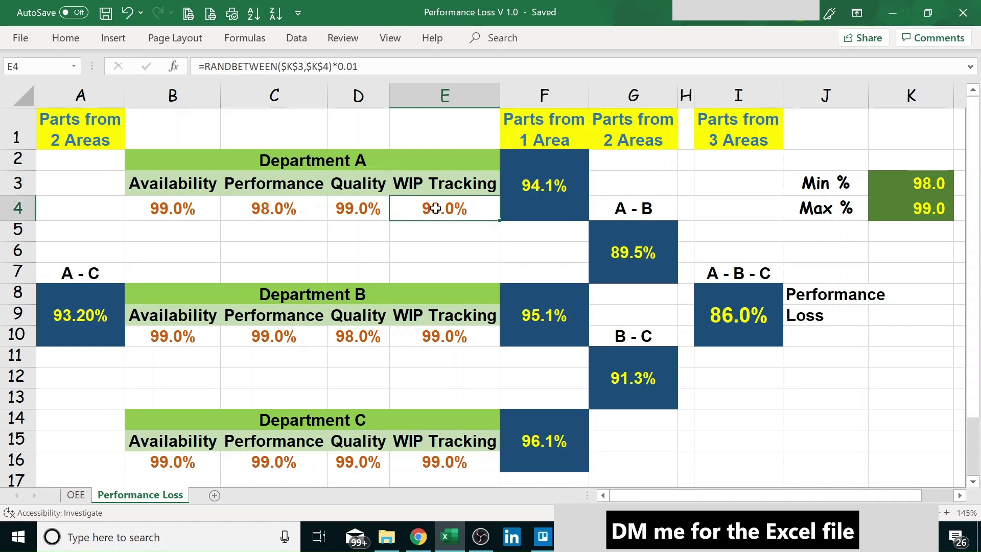
key("F9")
left_click(545, 187)
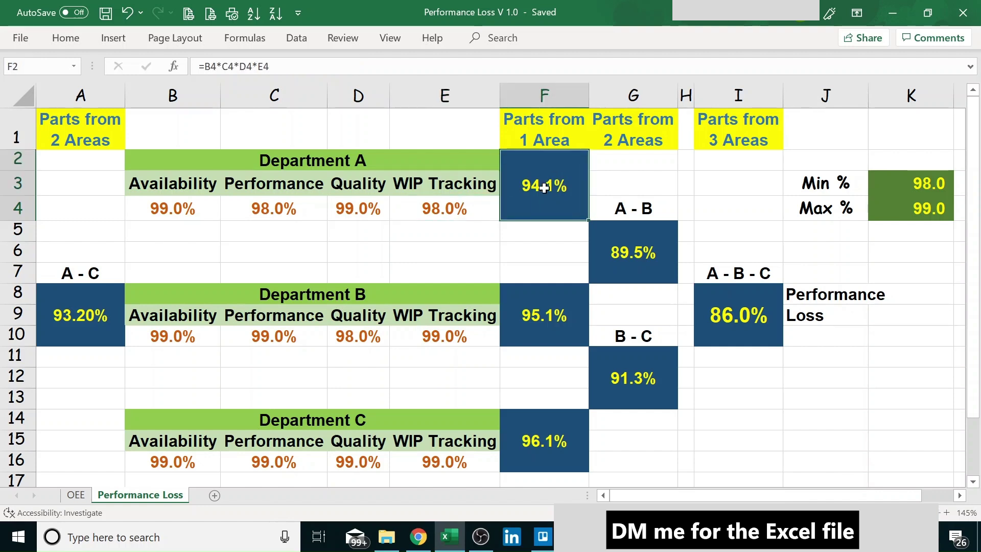
left_click(529, 125)
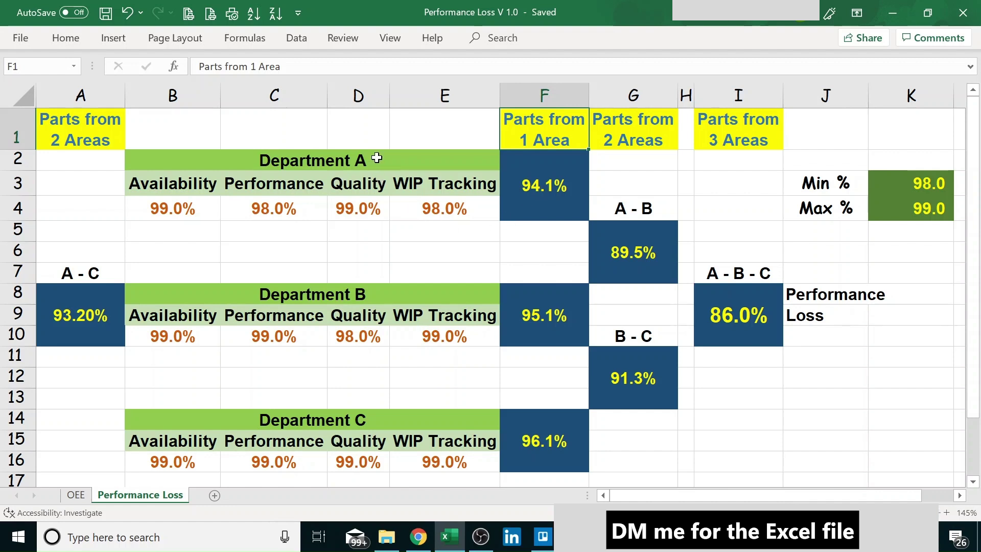
Inspect the formulas for parts passing through departments A - B, B - C, A - C and A - B - C.
left_click(637, 254)
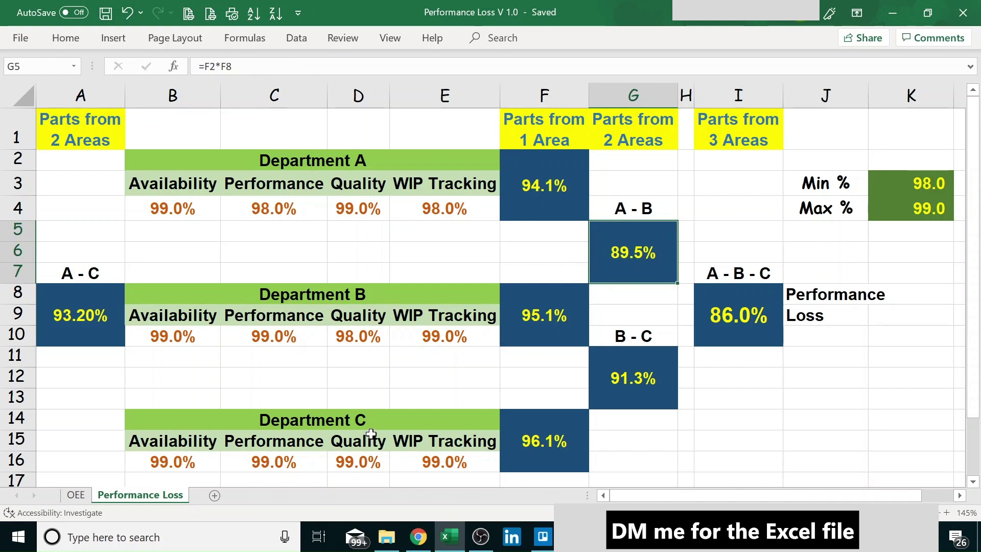
left_click(607, 384)
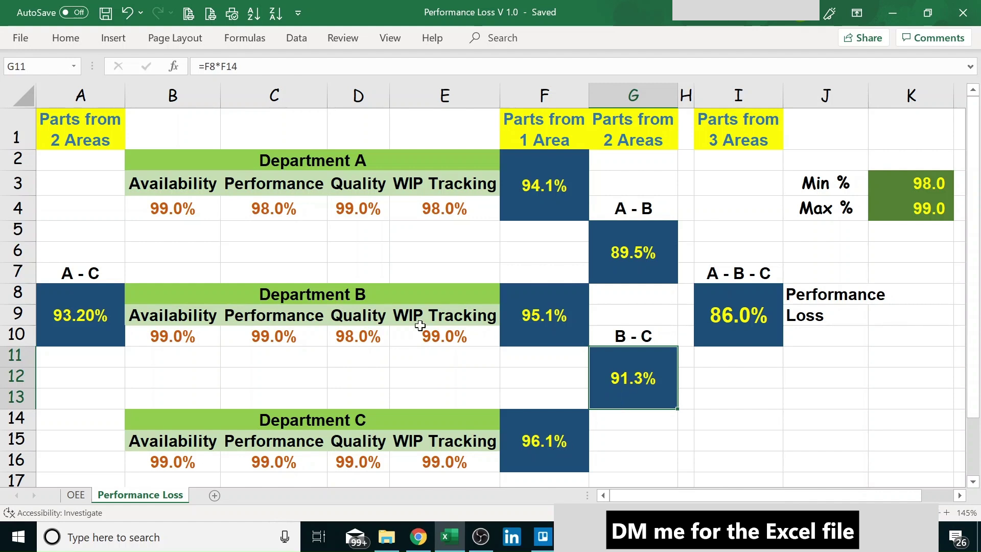
left_click(84, 306)
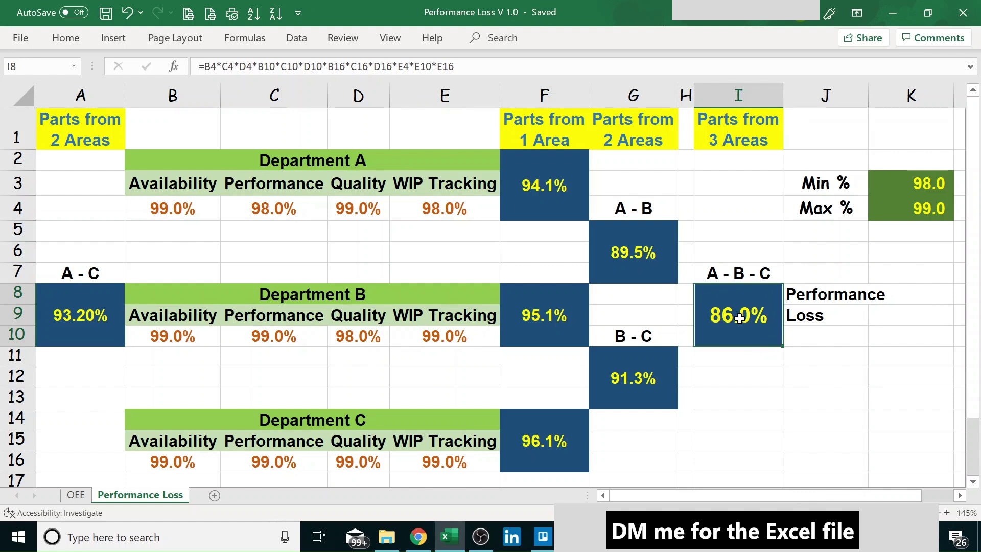
Check the Min % and Max % inputs in K3 and K4 and the A - B - C performance loss formula.
left_click(898, 214)
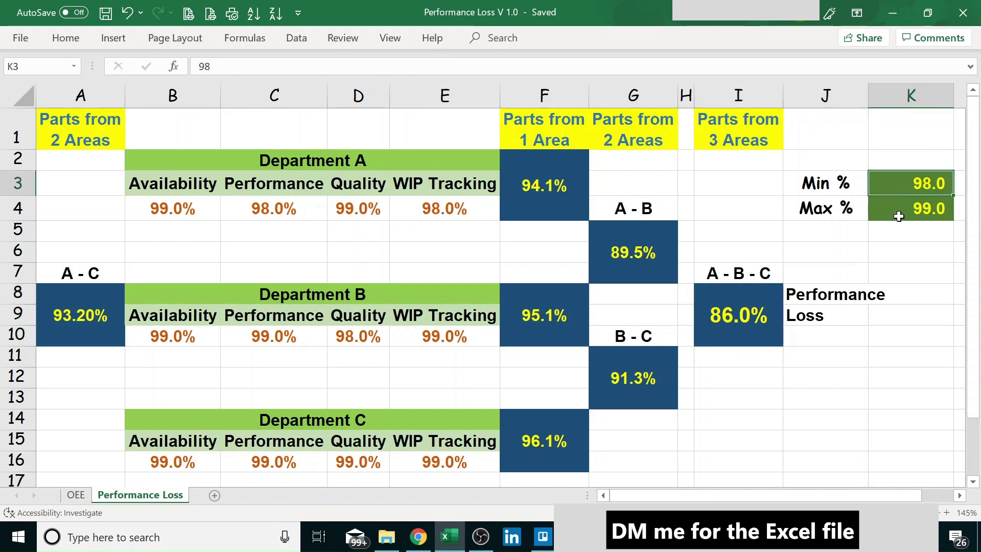
left_click(902, 186)
left_click(900, 210)
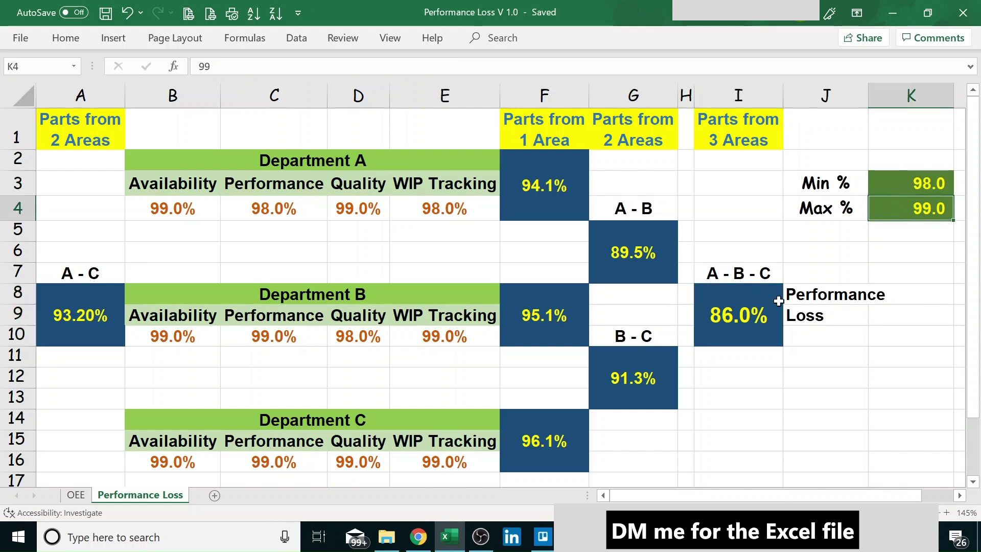
left_click(750, 318)
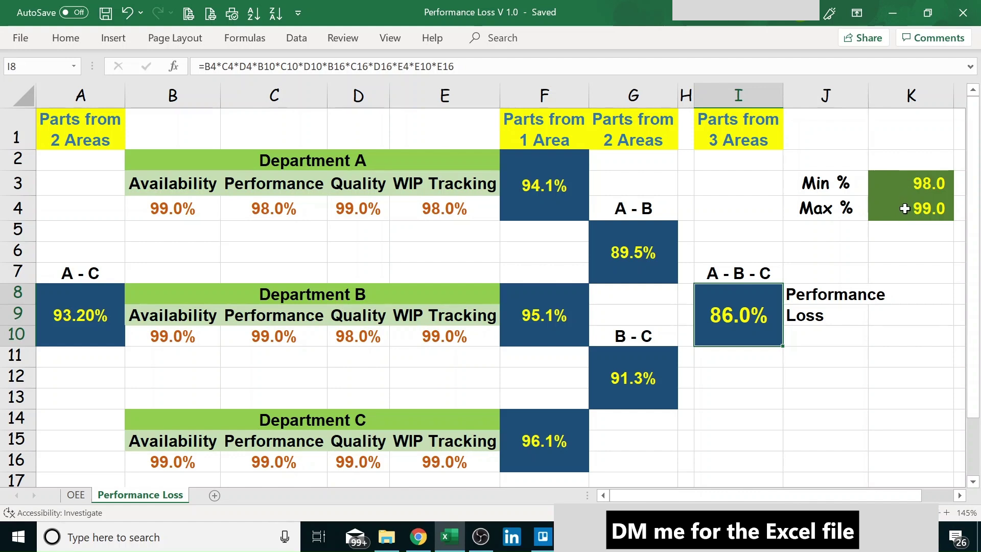
Set Min % in K3 to 92 and Max % in K4 to 96 on the Performance Loss sheet.
left_click(905, 184)
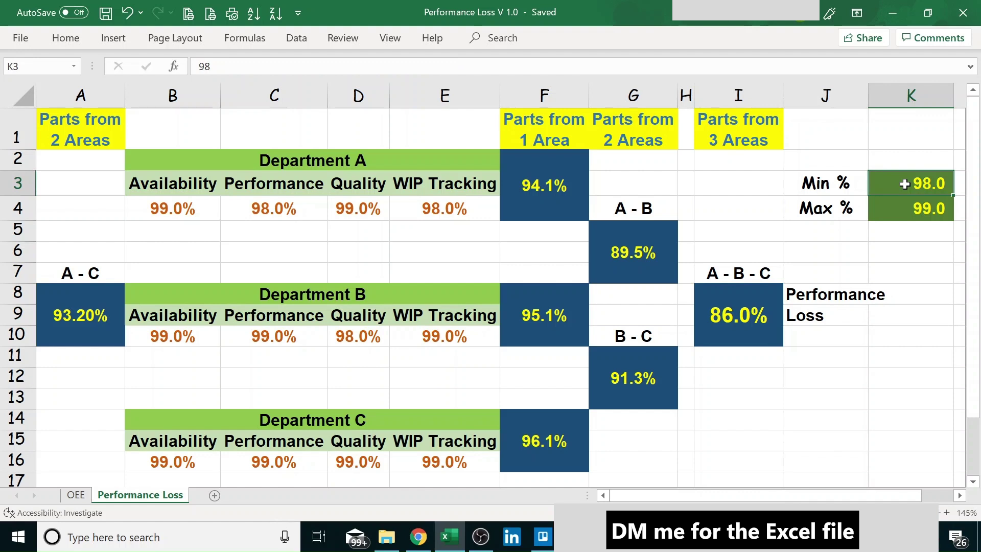
type("92")
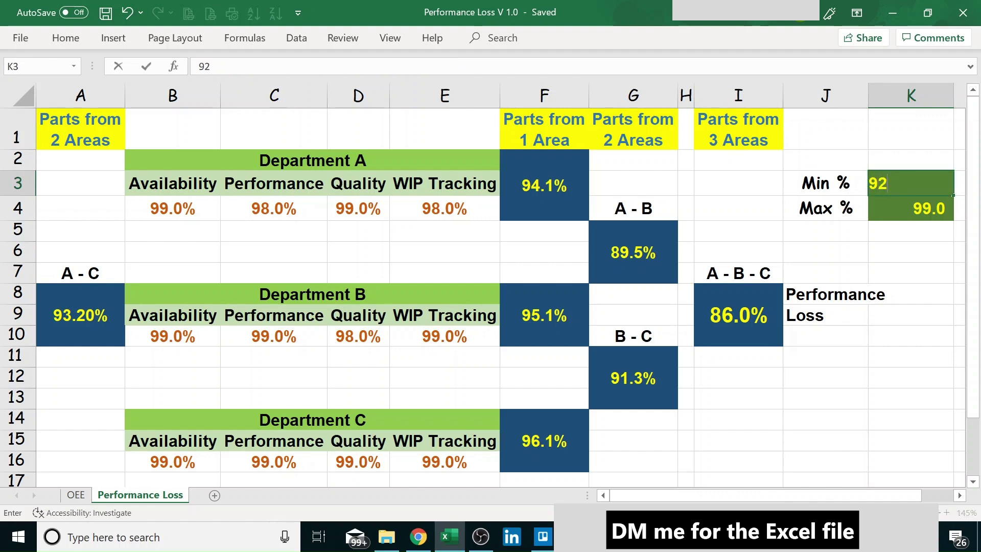
key("Return")
type("96")
key("Return")
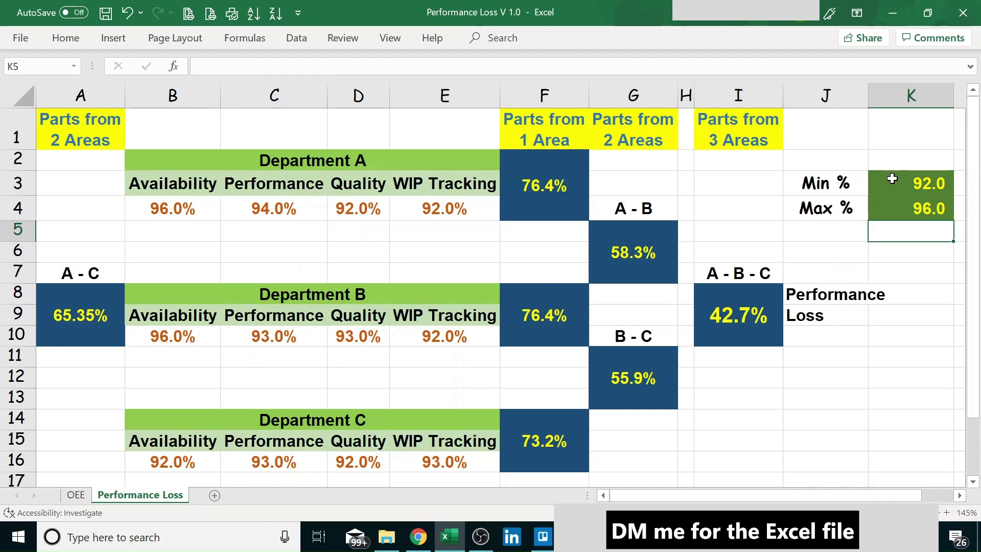
left_click_drag(892, 178, 890, 203)
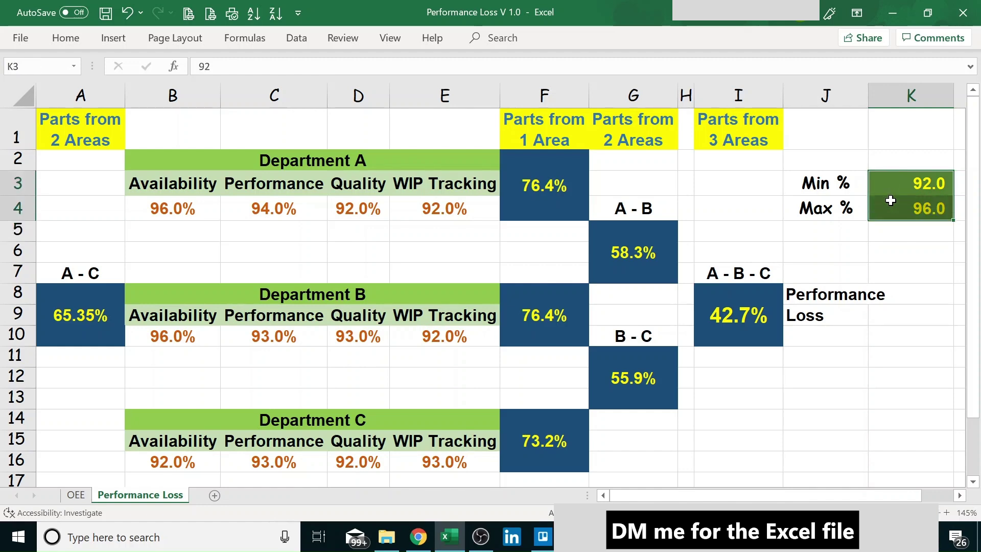
Check the Min % and Max % inputs on the OEE sheet, and those in K3 and K4 of the Performance Loss sheet.
left_click(76, 496)
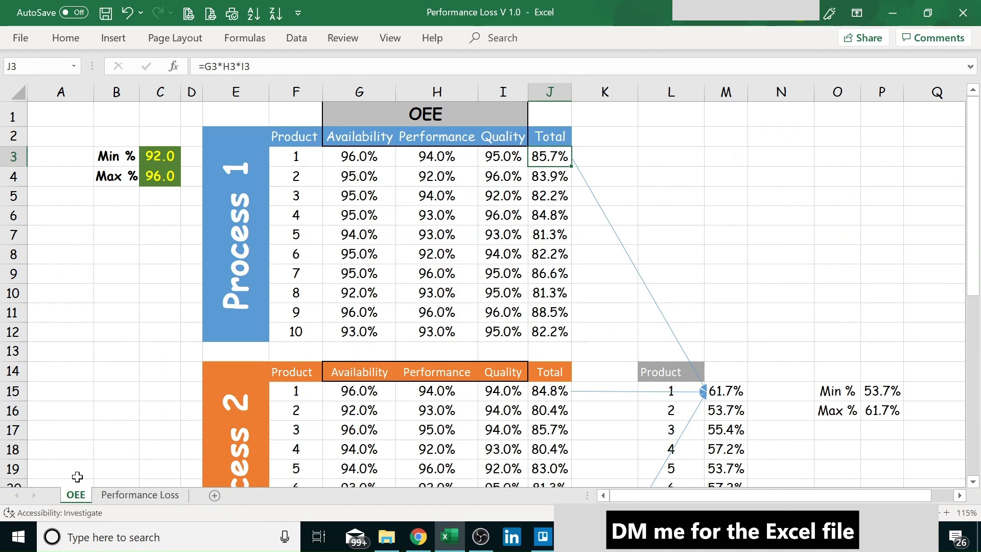
left_click(149, 496)
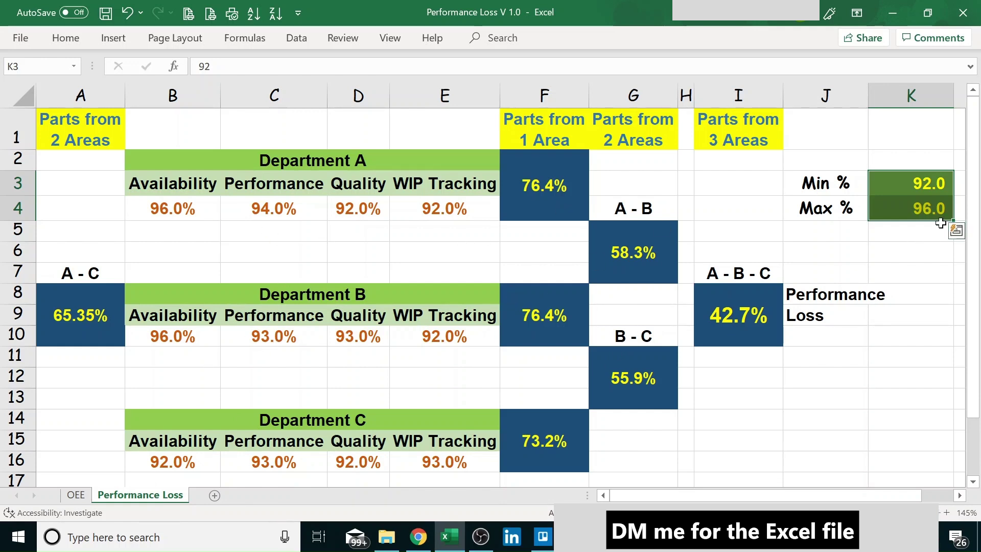
left_click(910, 185)
left_click(912, 218)
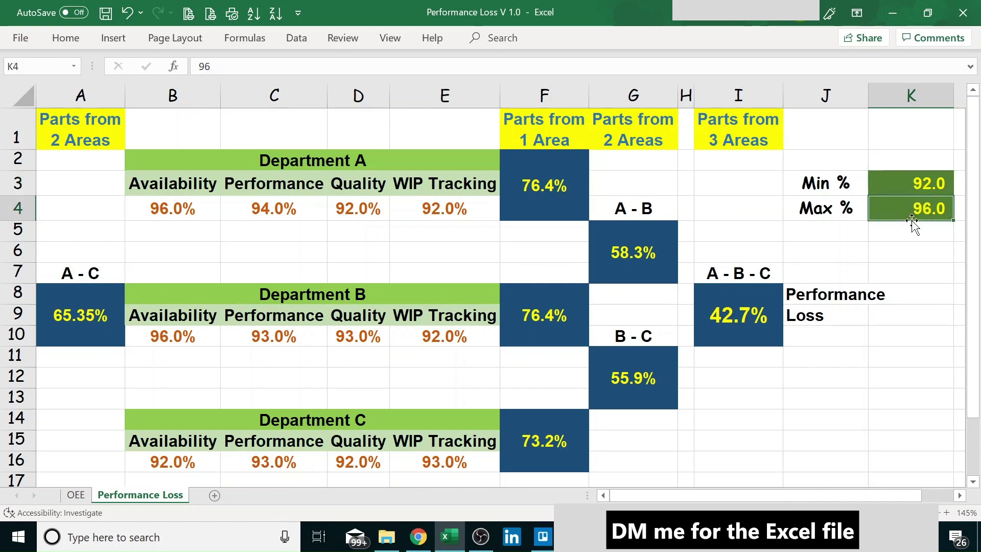
left_click(910, 184)
left_click(910, 211)
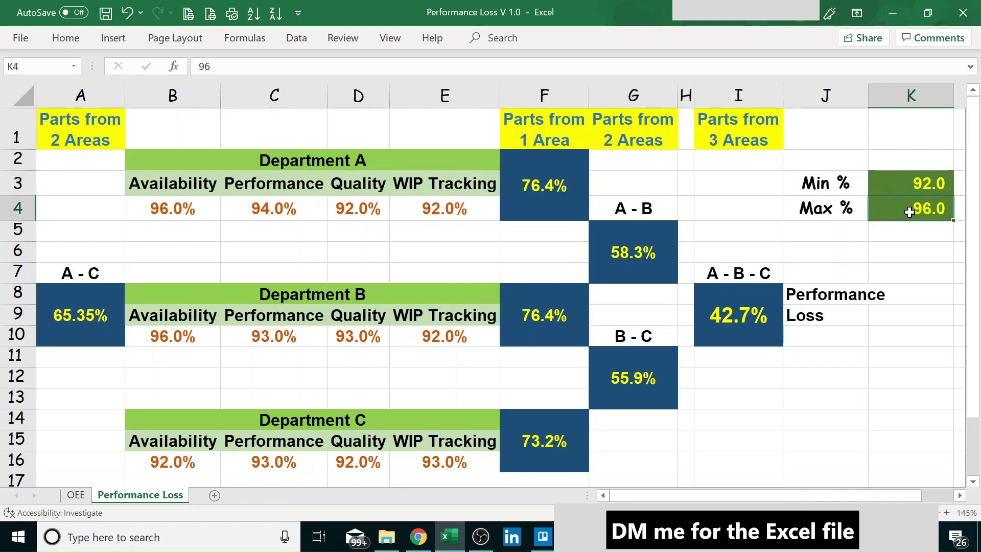
left_click(909, 184)
left_click(908, 211)
left_click(909, 185)
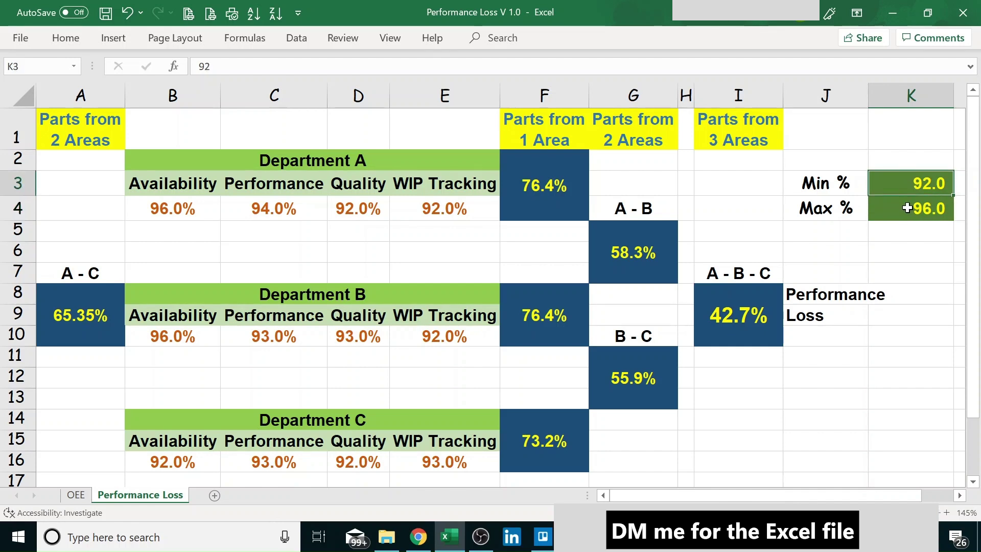
left_click(908, 211)
left_click(927, 254)
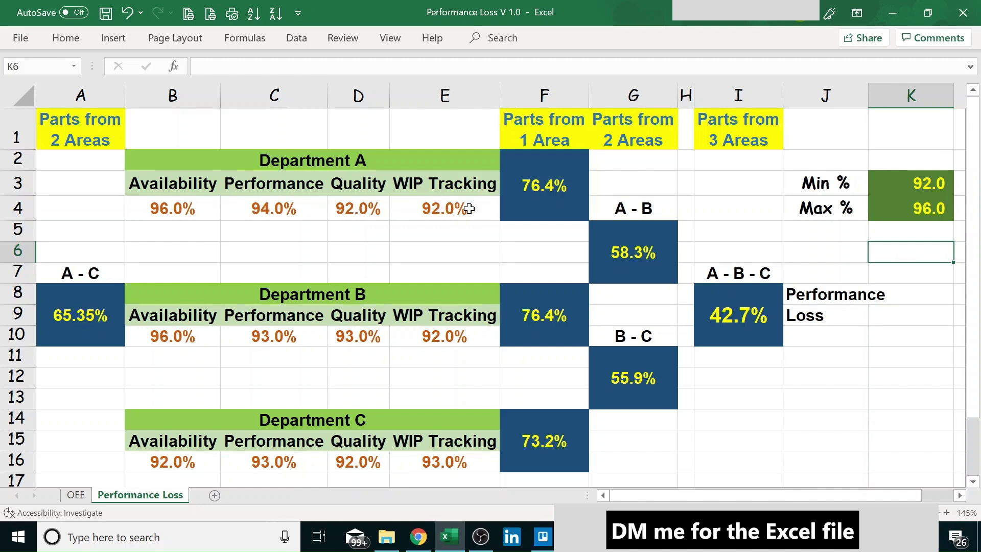
scroll(447, 377, "down", 1)
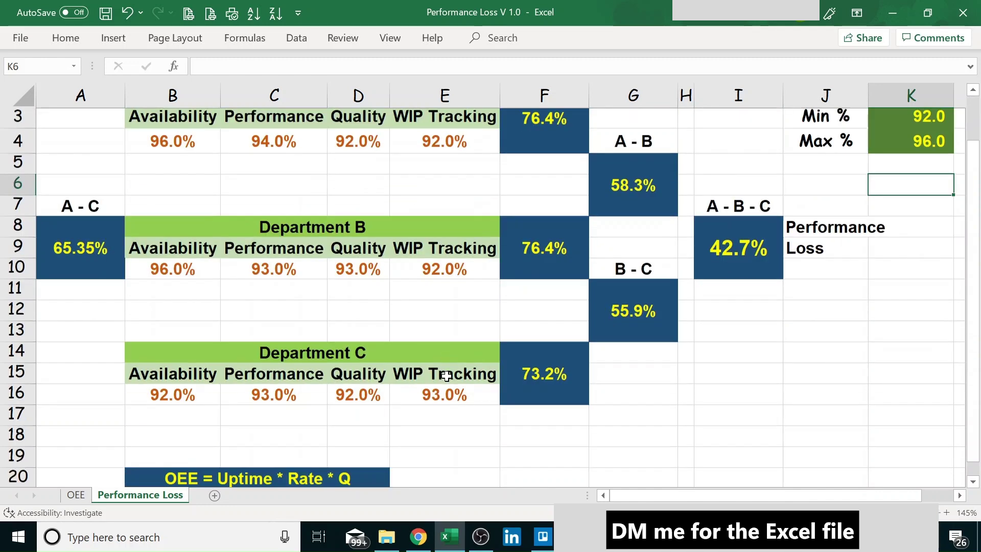
scroll(446, 377, "down", 1)
scroll(447, 376, "up", 2)
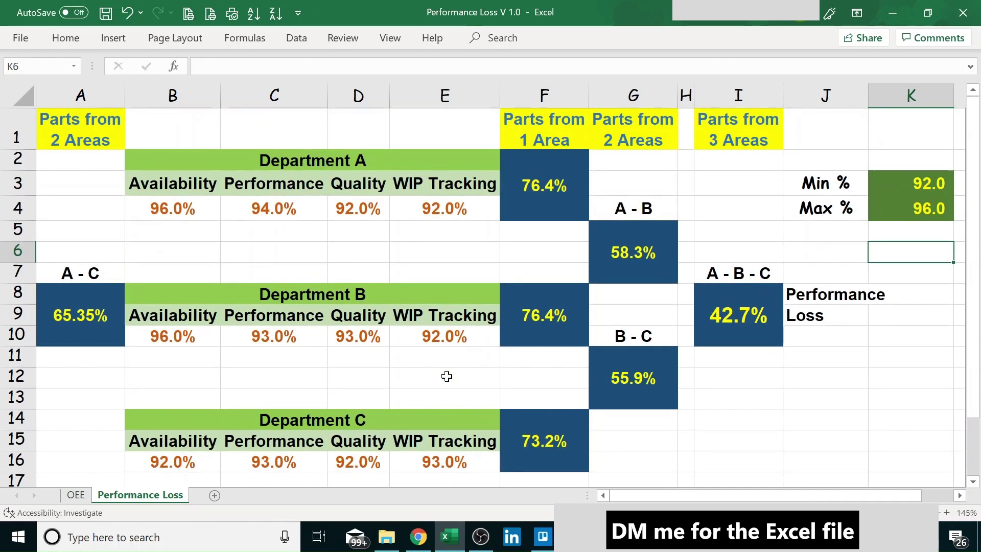